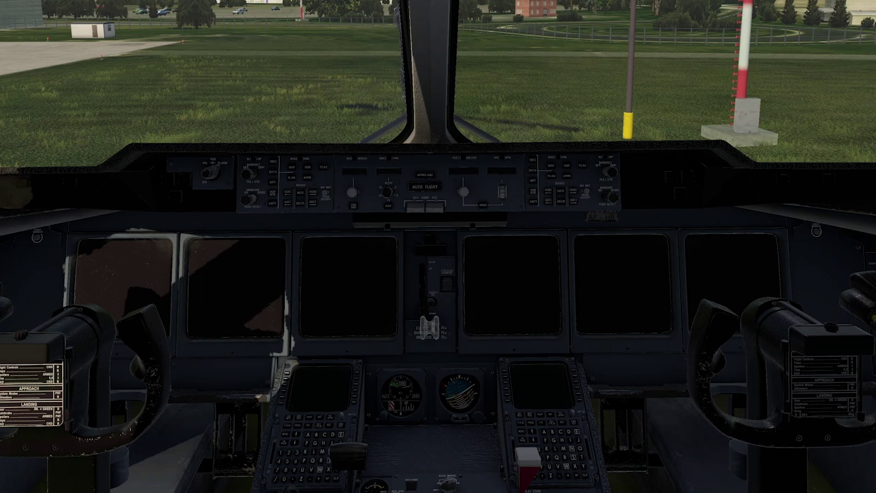
- Open the simBrief home page in a full-screen Chrome window
{"action": "key", "text": "alt+Tab"}
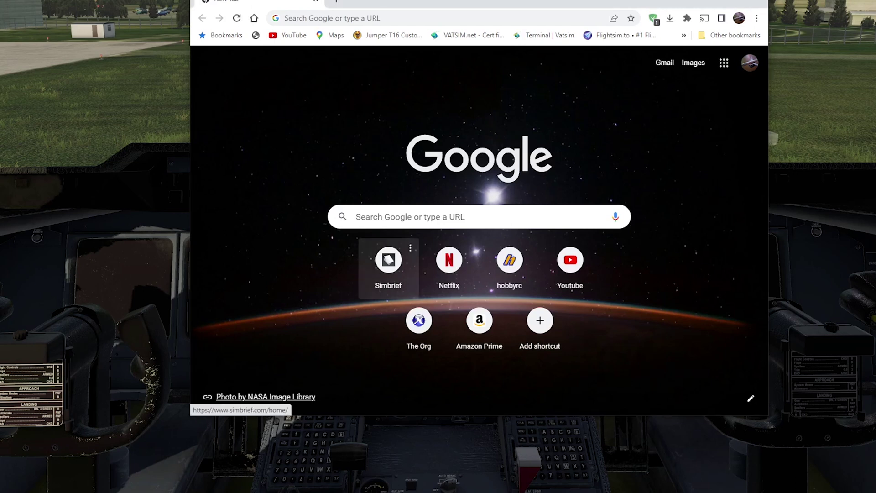
{"action": "left_click", "coordinate": [388, 263]}
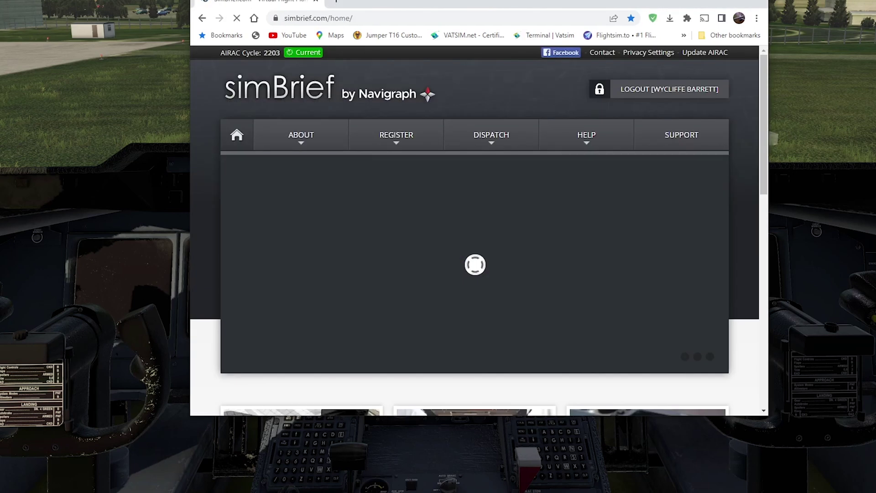
{"action": "mouse_move", "coordinate": [491, 136]}
{"action": "key", "text": "F11"}
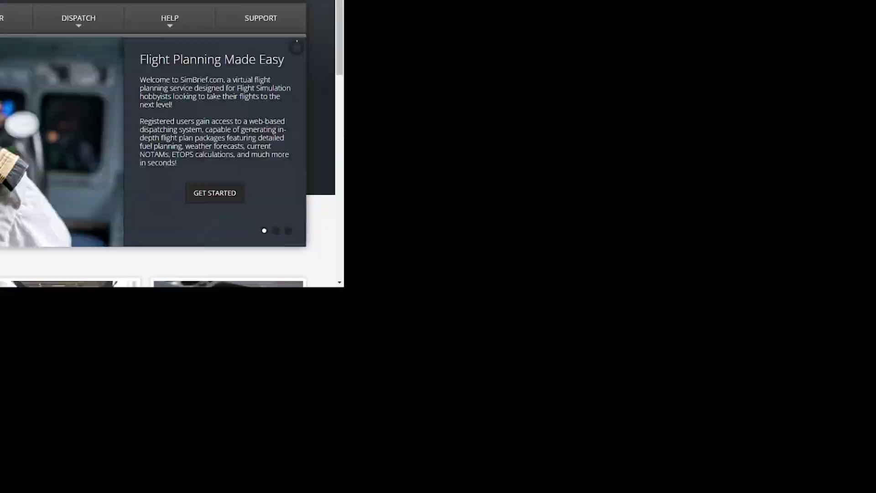
{"action": "scroll", "coordinate": [437, 246], "scroll_direction": "down", "scroll_amount": 2}
- Start a new flight from Dispatch > My Flight Plan
{"action": "mouse_move", "coordinate": [453, 5]}
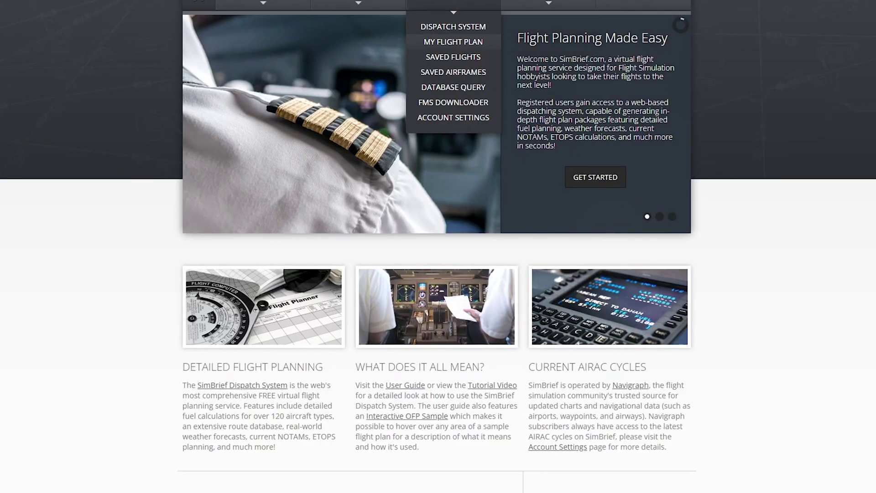
{"action": "left_click", "coordinate": [453, 42]}
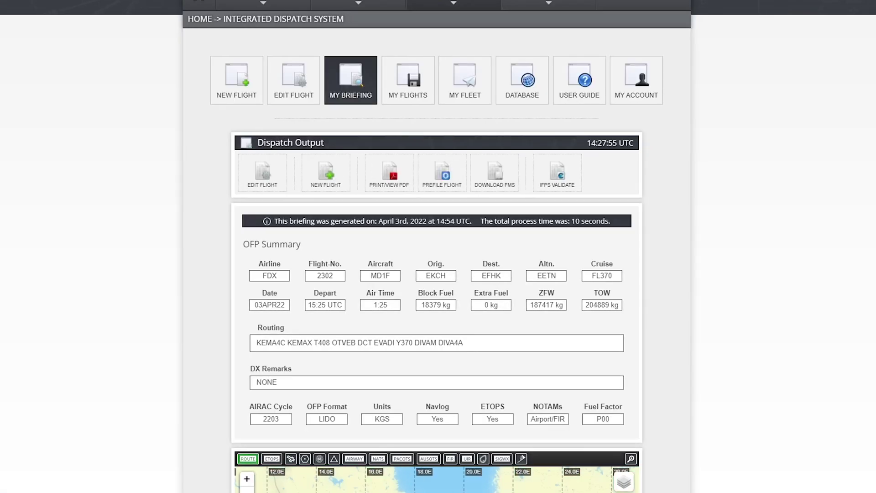
{"action": "left_click", "coordinate": [325, 172]}
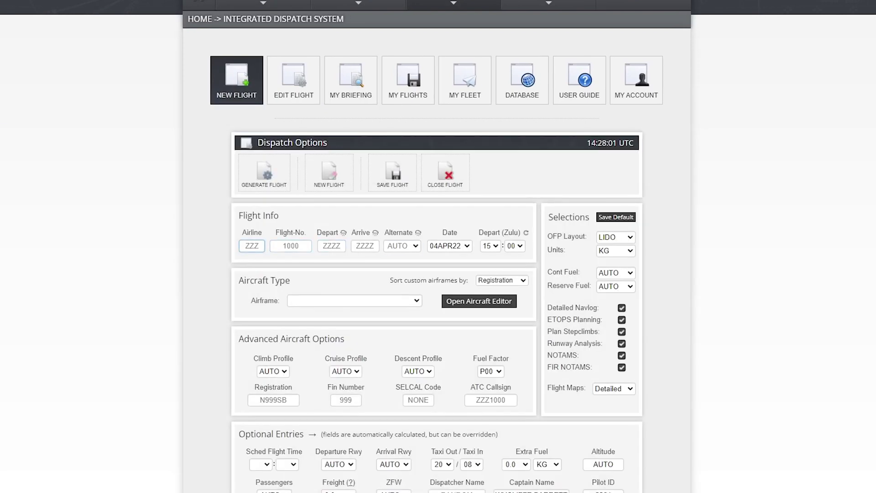
- Enter airline FDX, flight number 2302, departure EGFF and arrival LGAV
{"action": "type", "text": "FDX"}
{"action": "key", "text": "Tab"}
{"action": "type", "text": "2302"}
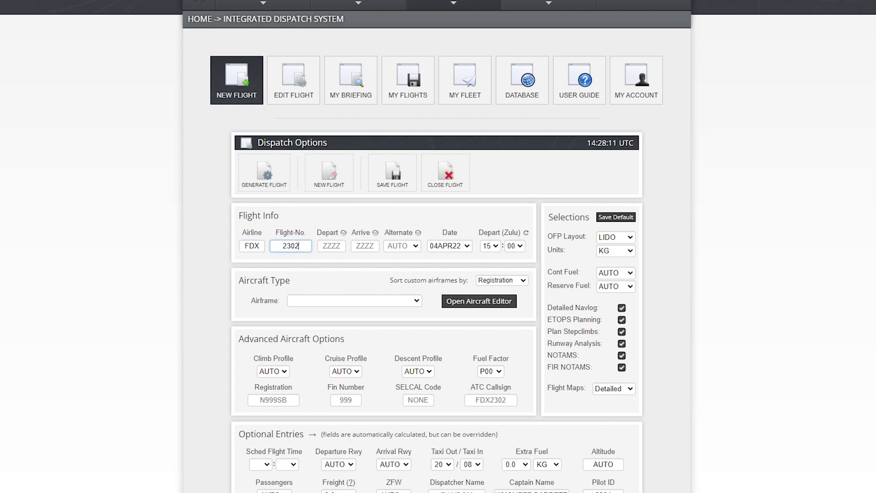
{"action": "key", "text": "Tab"}
{"action": "type", "text": "EGFF"}
{"action": "key", "text": "Tab"}
{"action": "type", "text": "LGAV"}
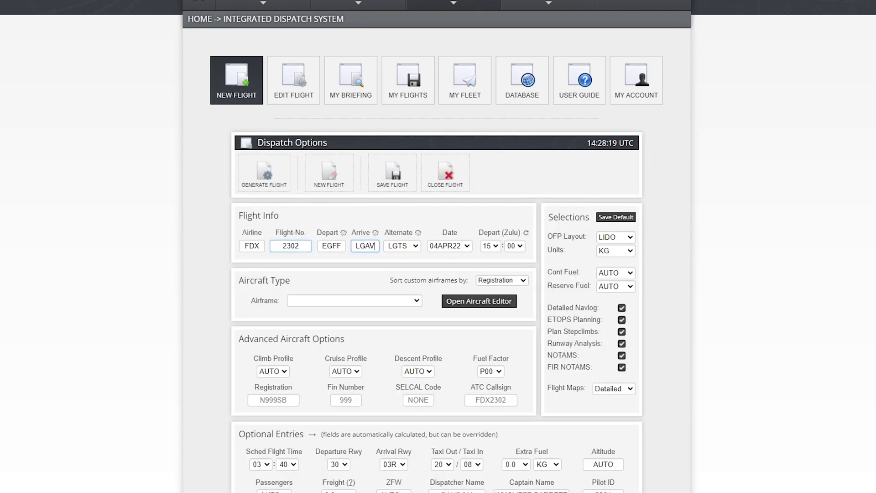
{"action": "key", "text": "Tab"}
{"action": "key", "text": "Tab"}
- Keep the default date and select the MD1F - MD-11F airframe
{"action": "left_click", "coordinate": [372, 246]}
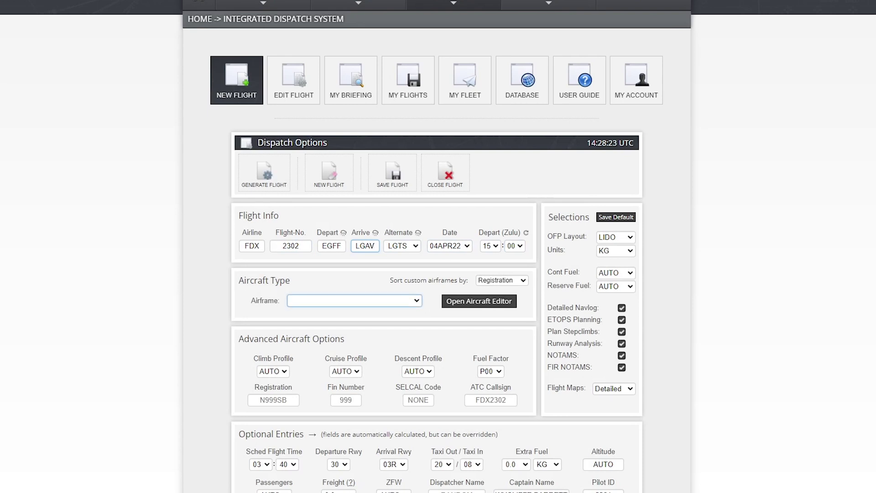
{"action": "left_click", "coordinate": [354, 301]}
{"action": "scroll", "coordinate": [353, 397], "scroll_direction": "down", "scroll_amount": 5}
{"action": "scroll", "coordinate": [354, 385], "scroll_direction": "down", "scroll_amount": 10}
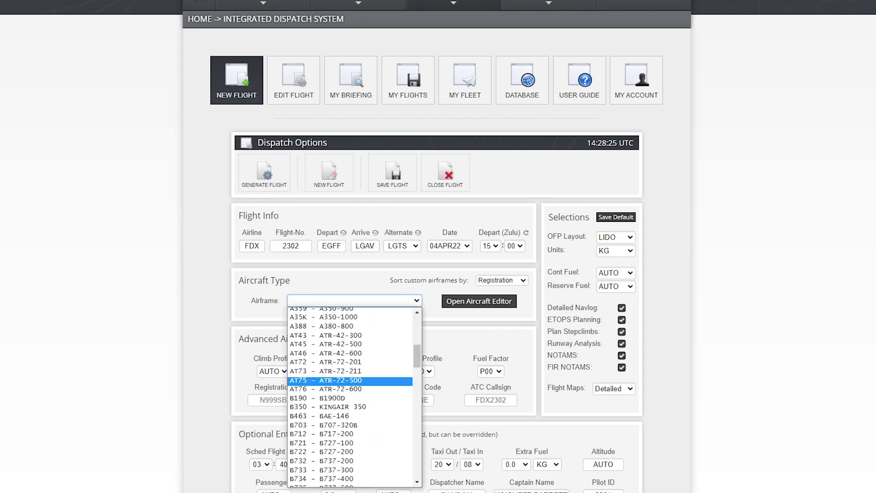
{"action": "scroll", "coordinate": [354, 397], "scroll_direction": "down", "scroll_amount": 10}
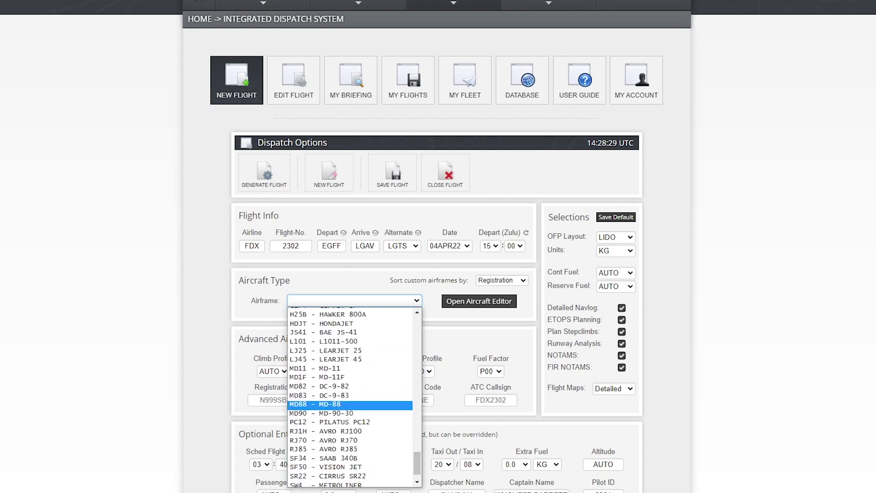
{"action": "left_click", "coordinate": [319, 377]}
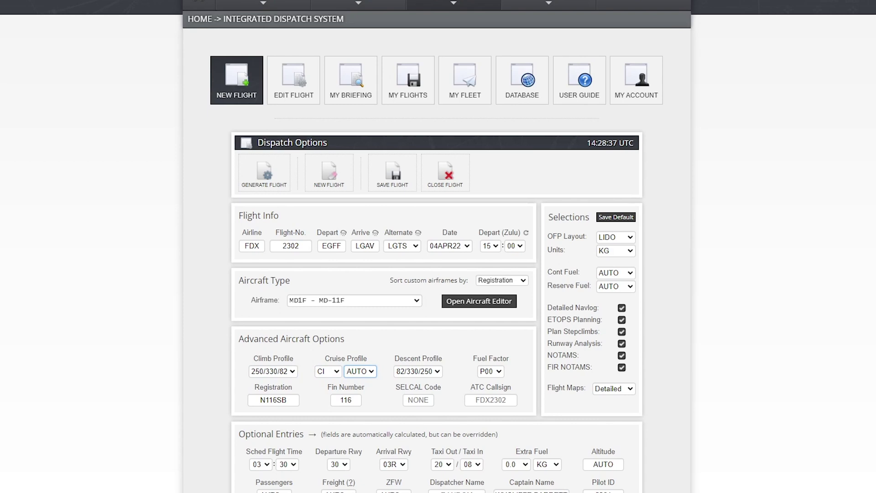
- Set the cruise profile cost index to 50
{"action": "left_click", "coordinate": [360, 370]}
{"action": "scroll", "coordinate": [355, 433], "scroll_direction": "down", "scroll_amount": 10}
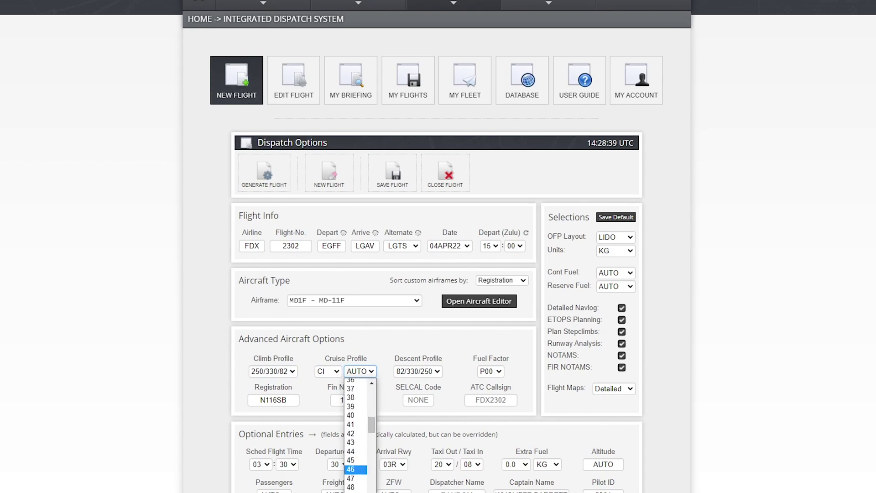
{"action": "left_click", "coordinate": [355, 491]}
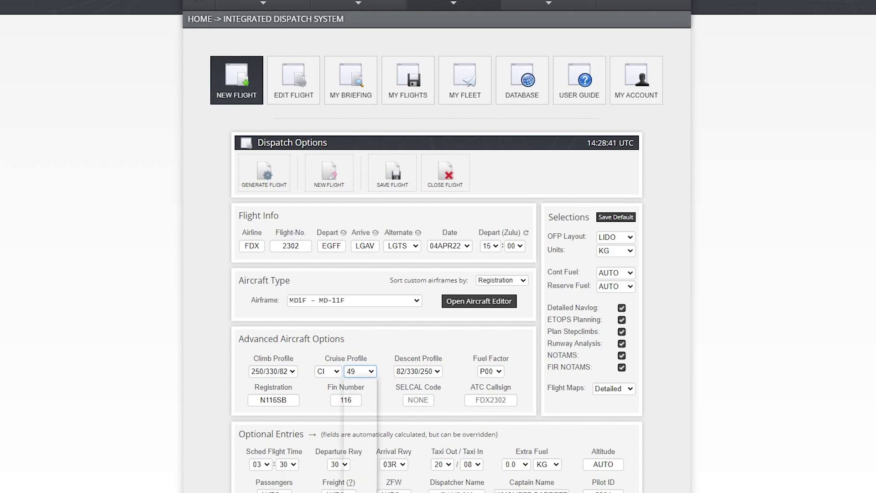
{"action": "left_click", "coordinate": [360, 371]}
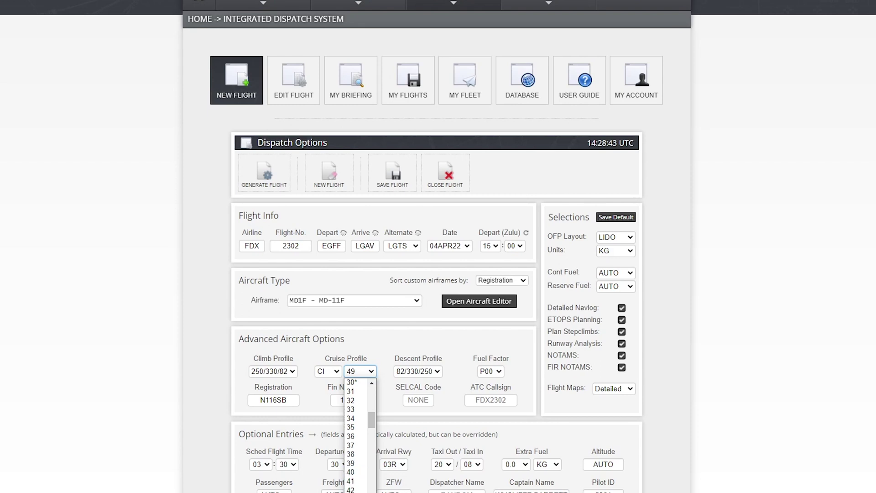
{"action": "scroll", "coordinate": [355, 453], "scroll_direction": "down", "scroll_amount": 4}
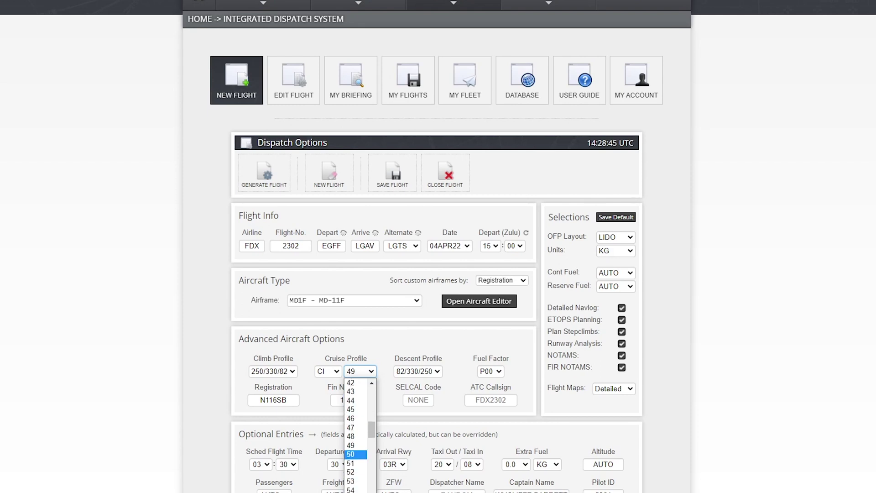
{"action": "left_click", "coordinate": [355, 454]}
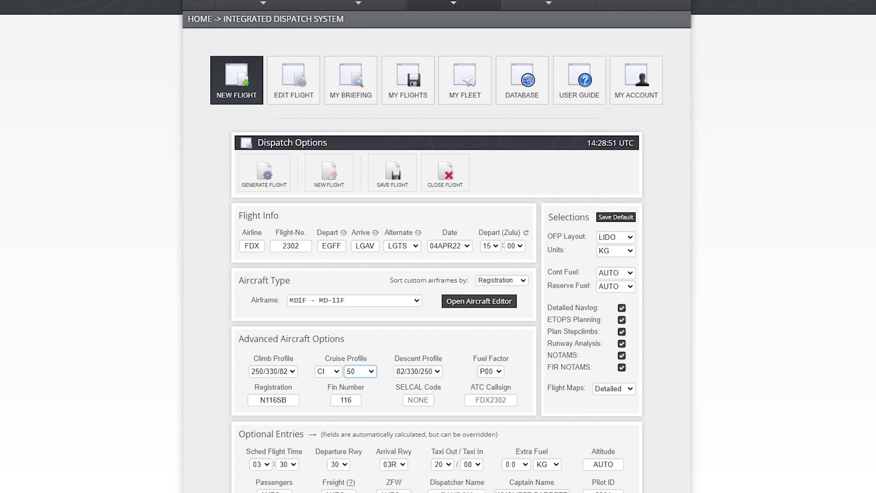
{"action": "scroll", "coordinate": [438, 246], "scroll_direction": "down", "scroll_amount": 2}
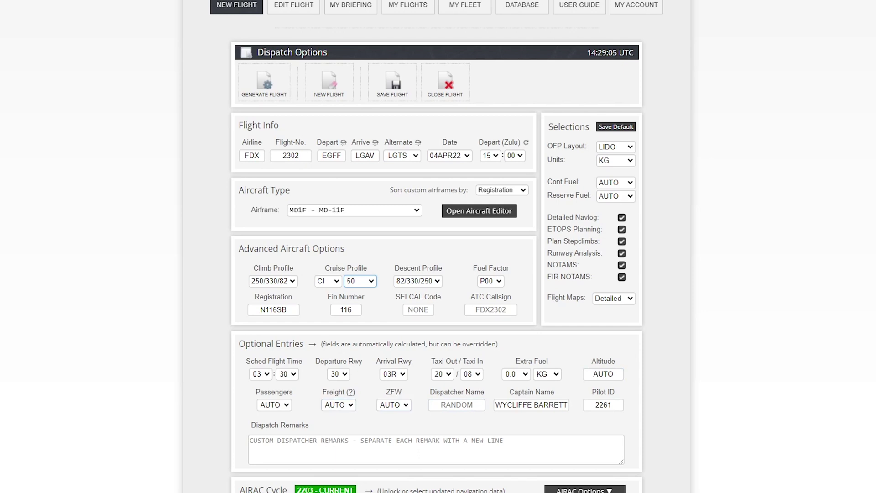
{"action": "scroll", "coordinate": [437, 246], "scroll_direction": "down", "scroll_amount": 3}
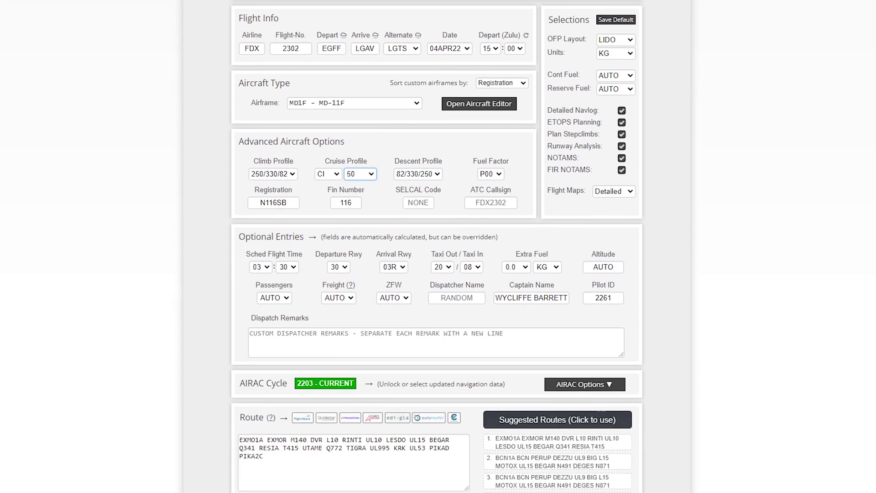
{"action": "scroll", "coordinate": [437, 247], "scroll_direction": "down", "scroll_amount": 1}
{"action": "left_click", "coordinate": [353, 474]}
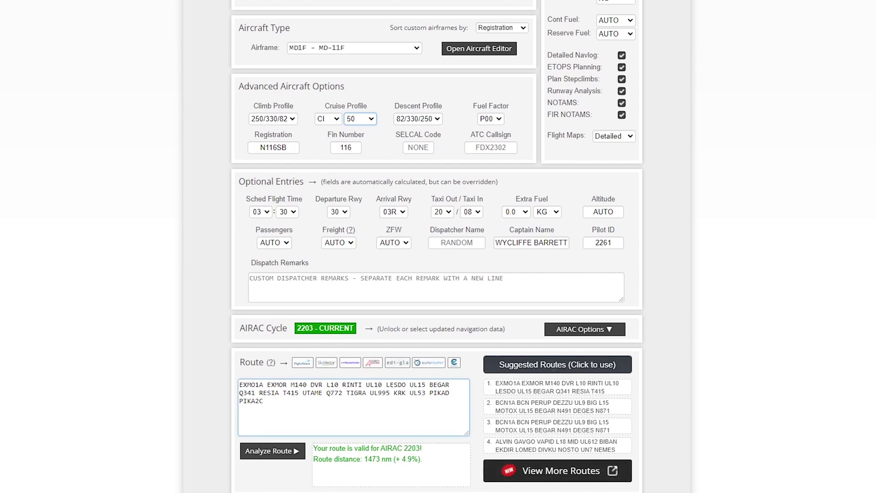
{"action": "scroll", "coordinate": [436, 246], "scroll_direction": "down", "scroll_amount": 3}
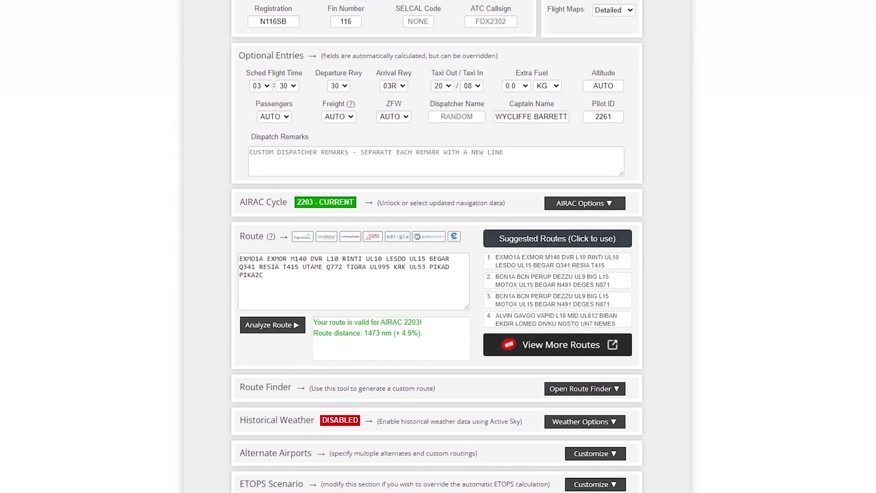
{"action": "scroll", "coordinate": [436, 246], "scroll_direction": "down", "scroll_amount": 1}
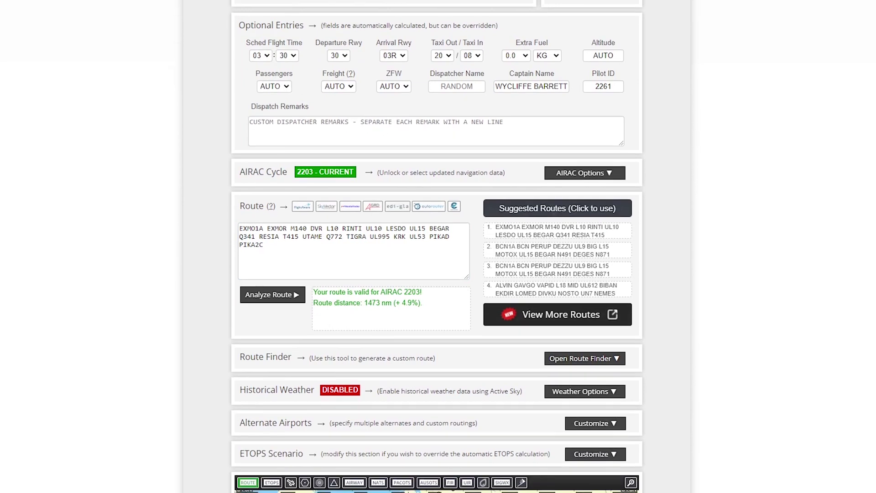
{"action": "scroll", "coordinate": [437, 246], "scroll_direction": "down", "scroll_amount": 7}
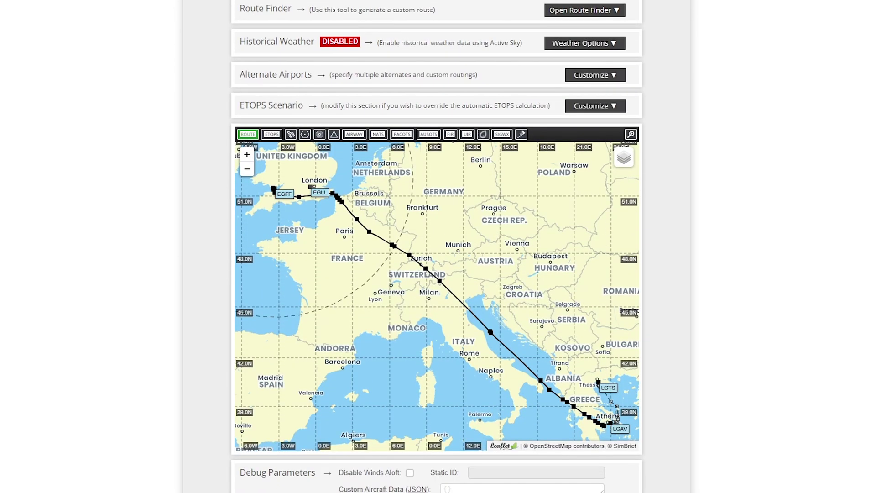
{"action": "scroll", "coordinate": [436, 247], "scroll_direction": "up", "scroll_amount": 16}
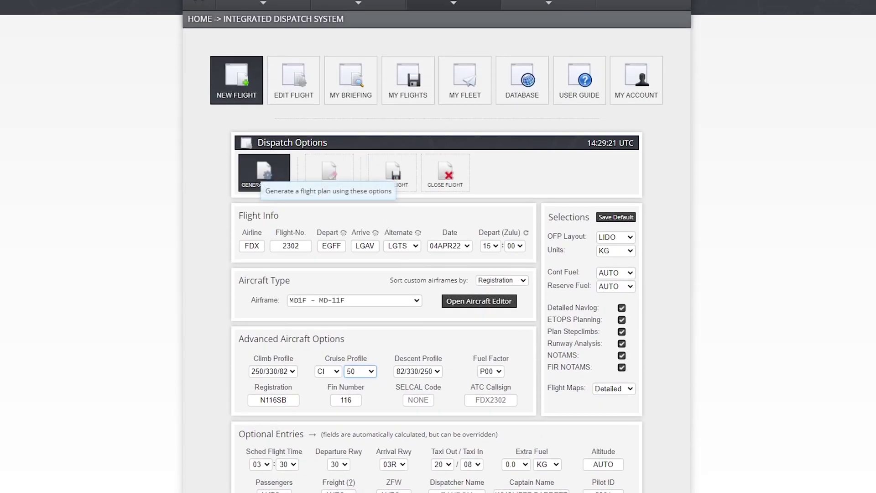
- Generate and confirm the flight plan, producing the EGFF–LGAV briefing with 36520 kg block fuel
{"action": "left_click", "coordinate": [263, 172]}
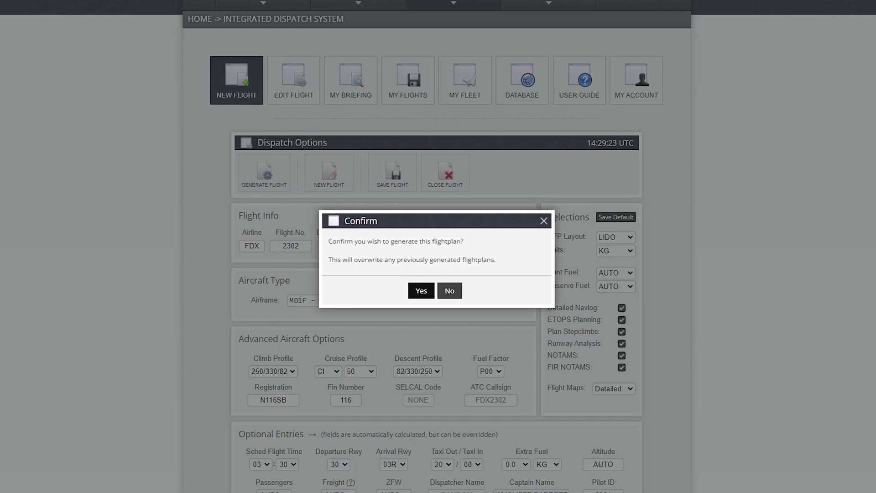
{"action": "left_click", "coordinate": [421, 290]}
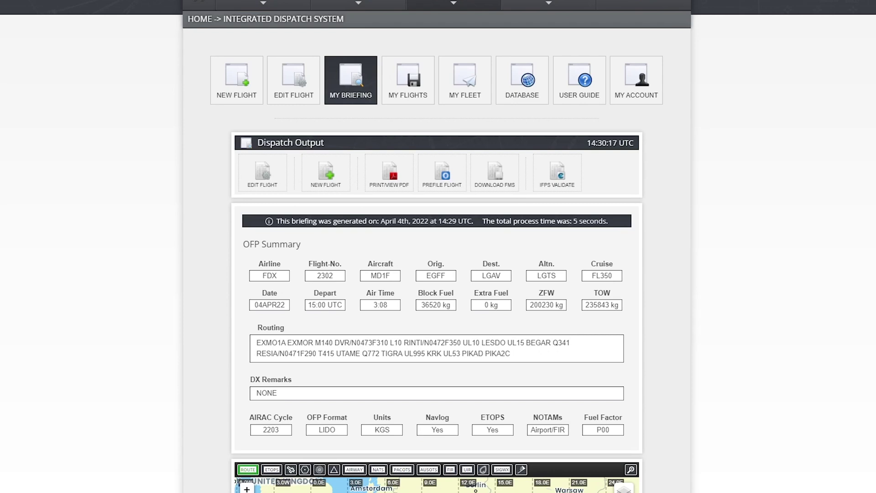
{"action": "double_click", "coordinate": [489, 304]}
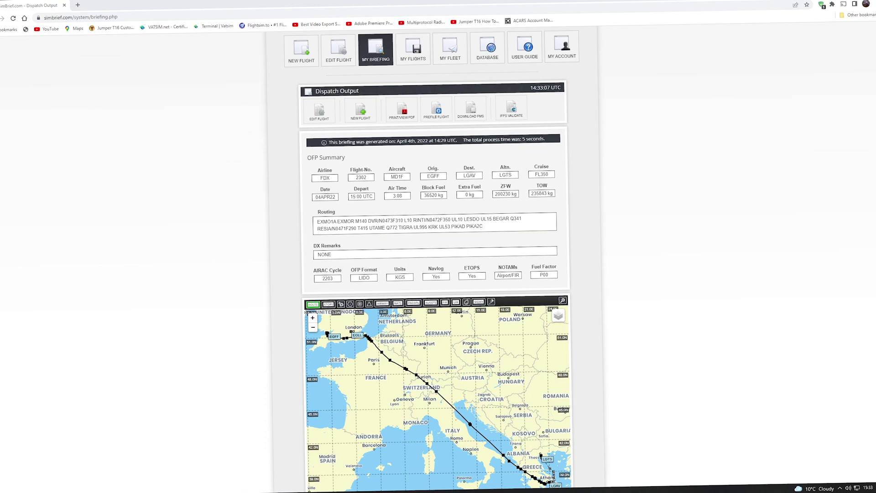
- Bring up the Windows Start menu and scroll its tile list
{"action": "key", "text": "super"}
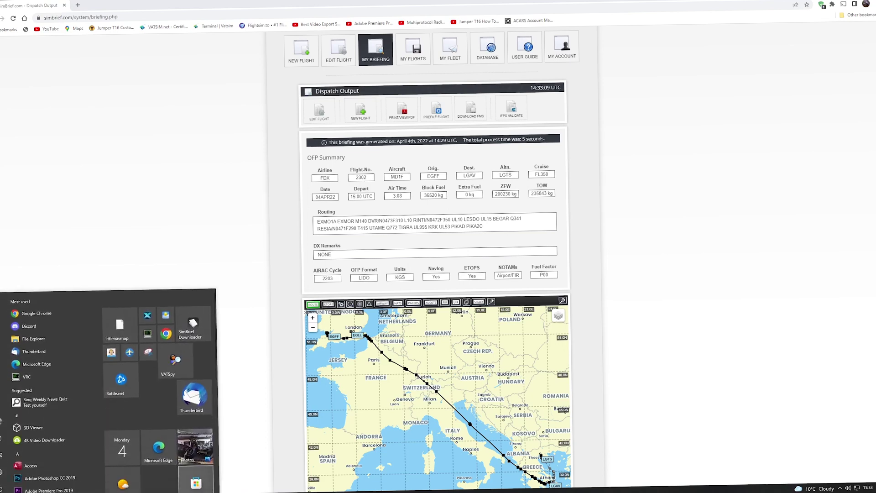
{"action": "scroll", "coordinate": [157, 392], "scroll_direction": "down", "scroll_amount": 5}
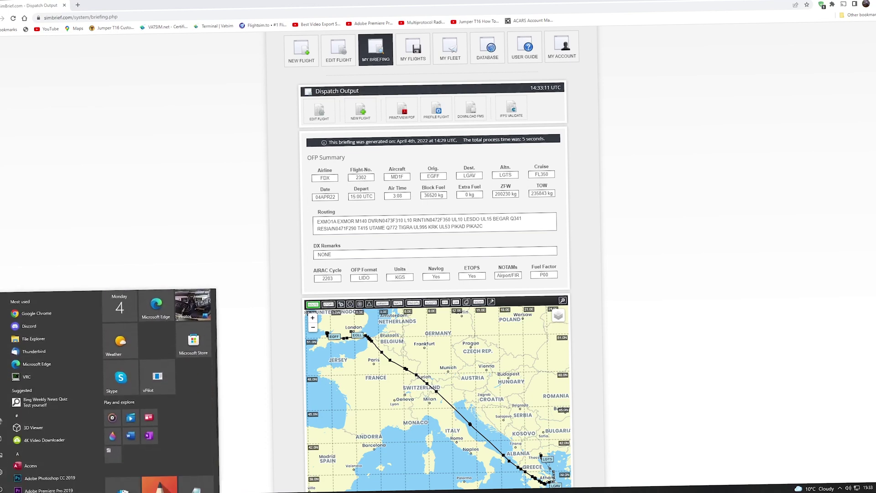
- Open a blank Notepad and paste in the EXMO1A-to-PIKA2C routing from the briefing
{"action": "scroll", "coordinate": [157, 393], "scroll_direction": "down", "scroll_amount": 2}
{"action": "left_click", "coordinate": [196, 408]}
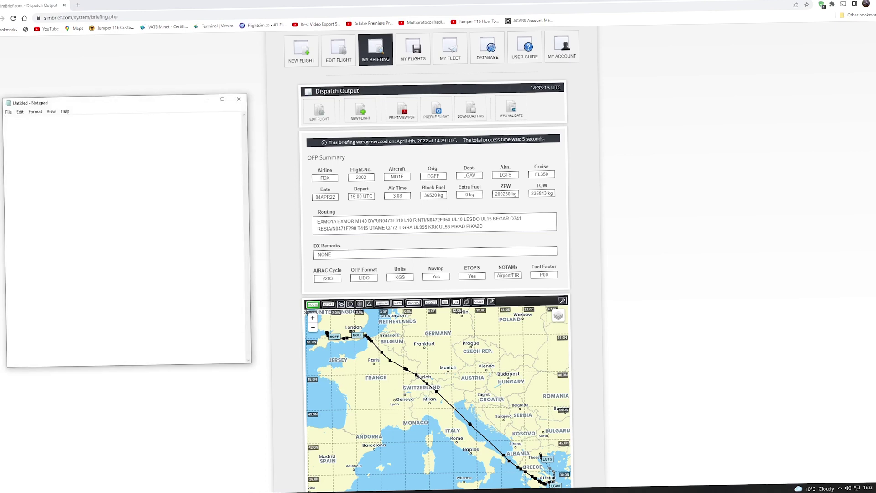
{"action": "left_click_drag", "start_coordinate": [317, 220], "coordinate": [482, 226]}
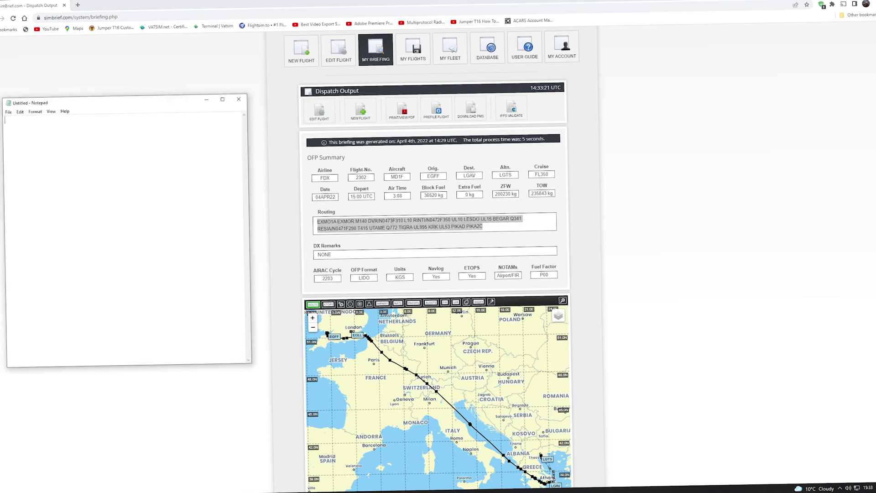
{"action": "type", "text": "EXMO1A EXMOR M140 DVR/N0473F310 L10 RINTI/N0472F350 UL10 LESDO UL15 BEGAR Q341 RESIA/N0471F290 T415 UTAME Q772 TIGRA UL995 KRK UL53 PIKAD PIKA2C"}
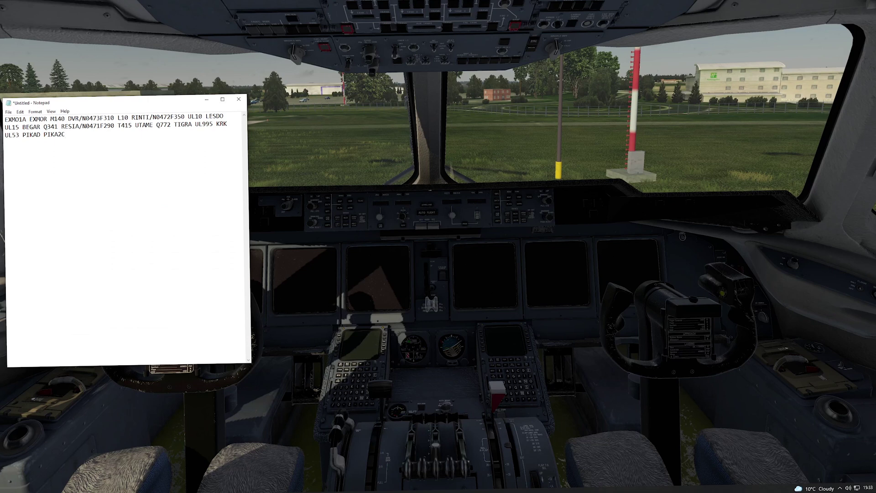
- Replace EXMO1A with EGFF SID and PIKA2C with STAR LGAV in the route
{"action": "left_click_drag", "start_coordinate": [114, 102], "coordinate": [135, 185]}
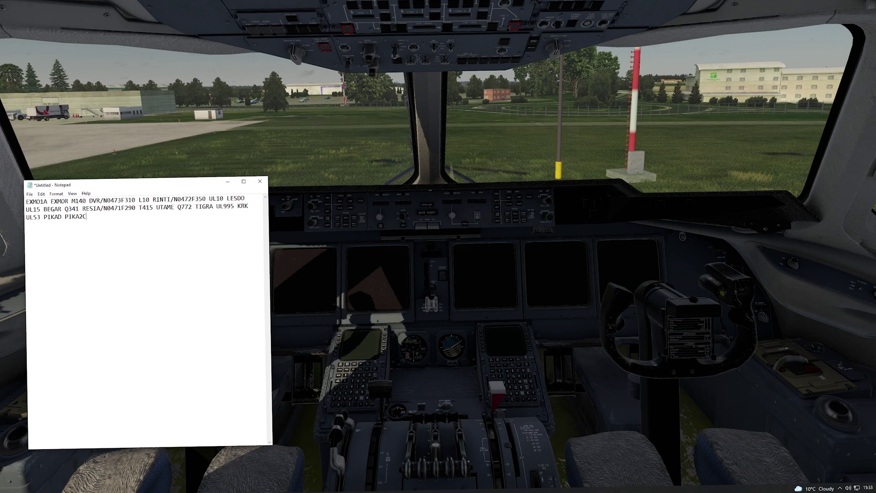
{"action": "left_click_drag", "start_coordinate": [51, 201], "coordinate": [26, 201]}
{"action": "key", "text": "BackSpace"}
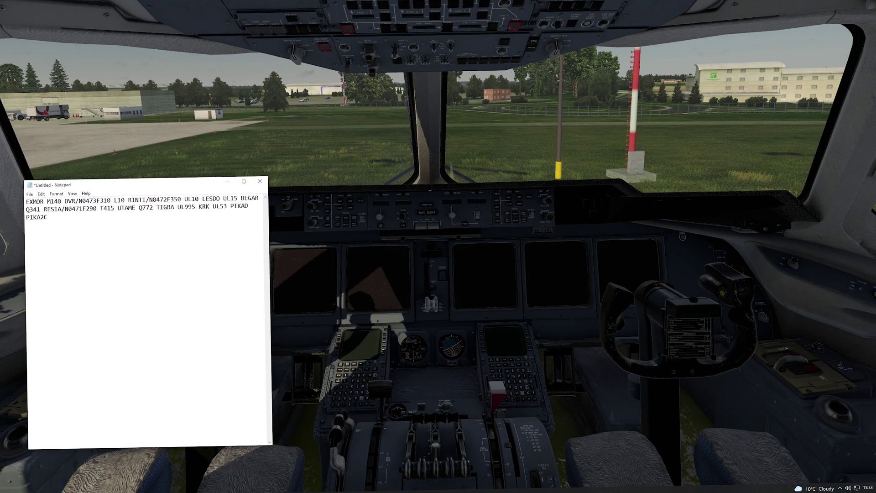
{"action": "type", "text": "EGFF "}
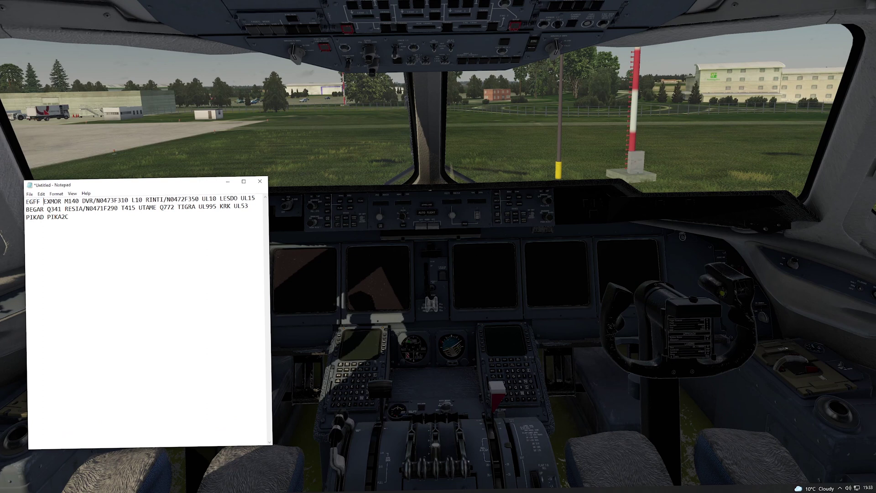
{"action": "type", "text": "SID"}
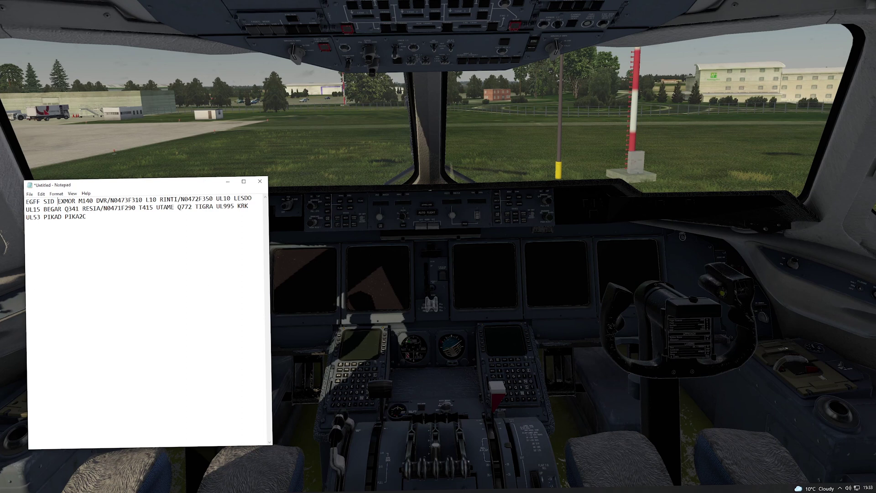
{"action": "left_click_drag", "start_coordinate": [64, 218], "coordinate": [86, 217]}
{"action": "key", "text": "Delete"}
{"action": "type", "text": "LGAV"}
{"action": "type", "text": "STAR"}
- Delete the /N0473F310, /N0472F350 and /N0471F290 speed-level groups
{"action": "key", "text": "shift+Right"}
{"action": "key", "text": "shift+Right"}
{"action": "key", "text": "shift+Right"}
{"action": "key", "text": "shift+Right"}
{"action": "key", "text": "shift+Right"}
{"action": "key", "text": "shift+Right"}
{"action": "key", "text": "shift+Right"}
{"action": "key", "text": "shift+Right"}
{"action": "key", "text": "shift+Right"}
{"action": "key", "text": "shift+Right"}
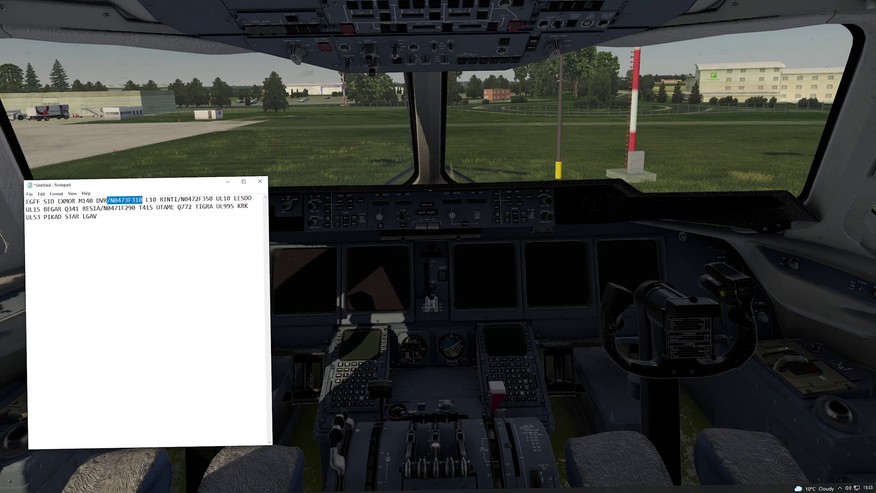
{"action": "key", "text": "Delete"}
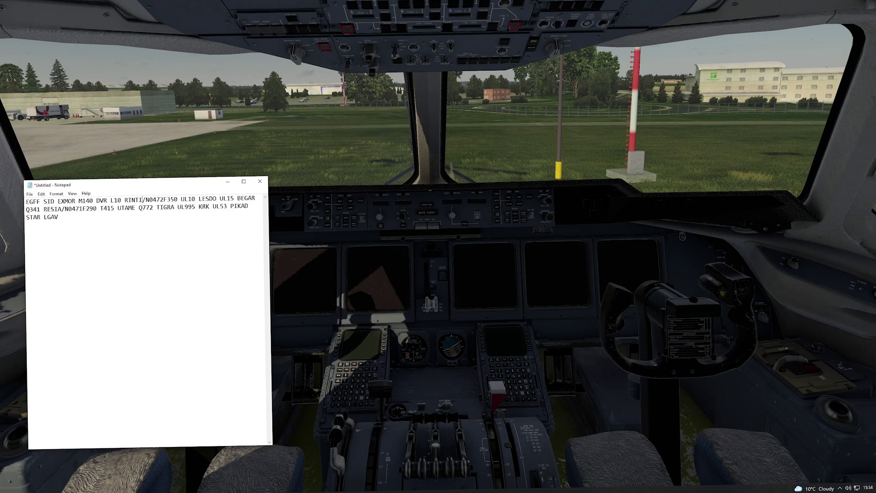
{"action": "key", "text": "shift+Right"}
{"action": "key", "text": "shift+Right"}
{"action": "key", "text": "shift+Right"}
{"action": "key", "text": "shift+Right"}
{"action": "key", "text": "shift+Right"}
{"action": "key", "text": "shift+Right"}
{"action": "key", "text": "shift+Right"}
{"action": "key", "text": "shift+Right"}
{"action": "key", "text": "shift+Right"}
{"action": "key", "text": "shift+Right"}
{"action": "key", "text": "Delete"}
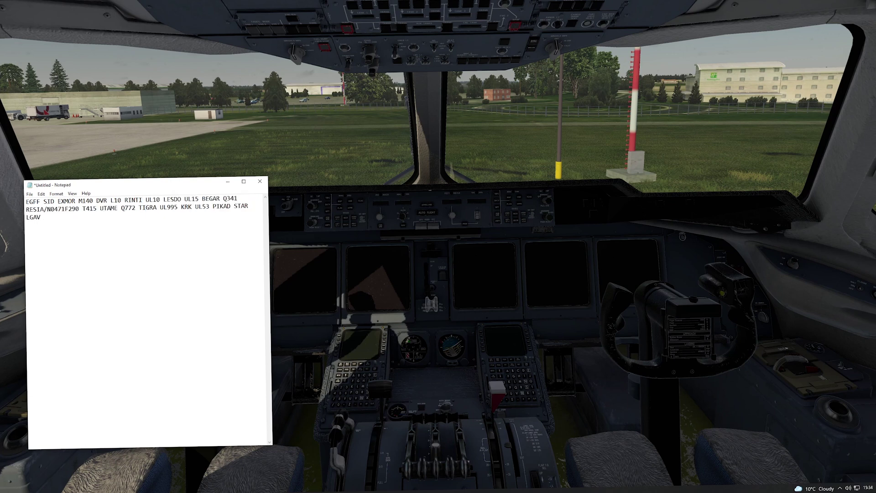
{"action": "key", "text": "shift+Right"}
{"action": "key", "text": "shift+Right"}
{"action": "key", "text": "shift+Right"}
{"action": "key", "text": "shift+Right"}
{"action": "key", "text": "shift+Right"}
{"action": "key", "text": "shift+Right"}
{"action": "key", "text": "shift+Right"}
{"action": "key", "text": "shift+Right"}
{"action": "key", "text": "shift+Right"}
{"action": "key", "text": "shift+Right"}
{"action": "key", "text": "shift+Right"}
{"action": "key", "text": "Delete"}
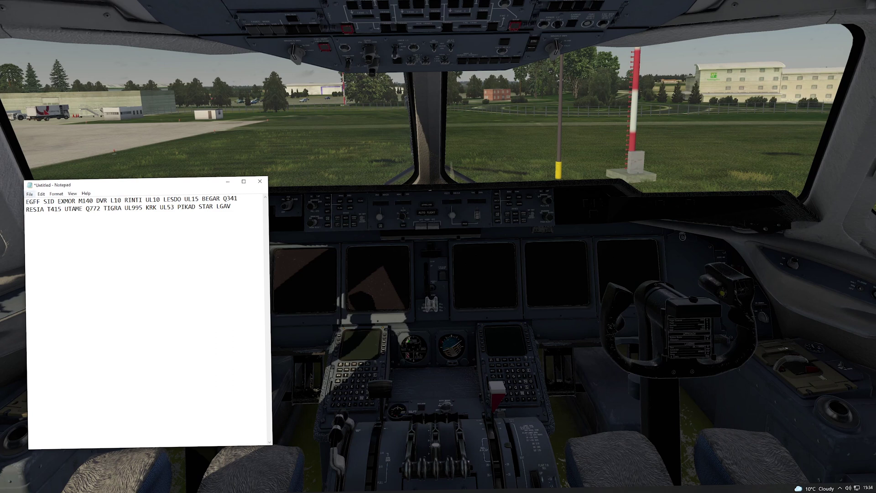
- Bring up the Save As dialog from the File menu
{"action": "key", "text": "alt+f"}
{"action": "key", "text": "Down"}
{"action": "key", "text": "Down"}
{"action": "key", "text": "Down"}
{"action": "key", "text": "Down"}
{"action": "key", "text": "Return"}
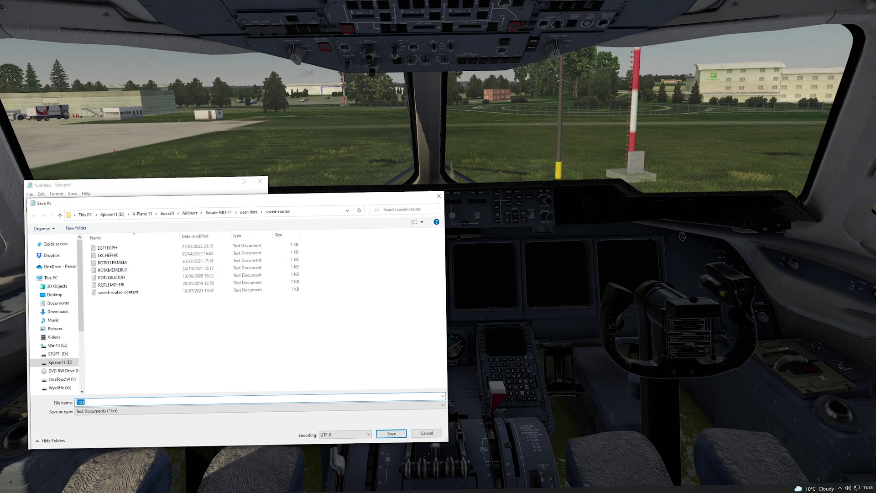
- Replace *.txt with the file name EGFFLGAV and save
{"action": "key", "text": "BackSpace"}
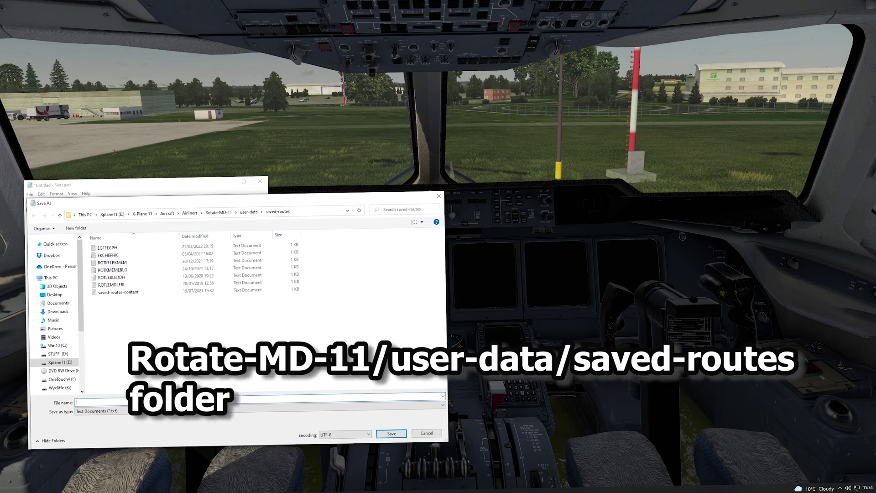
{"action": "type", "text": "EGFF"}
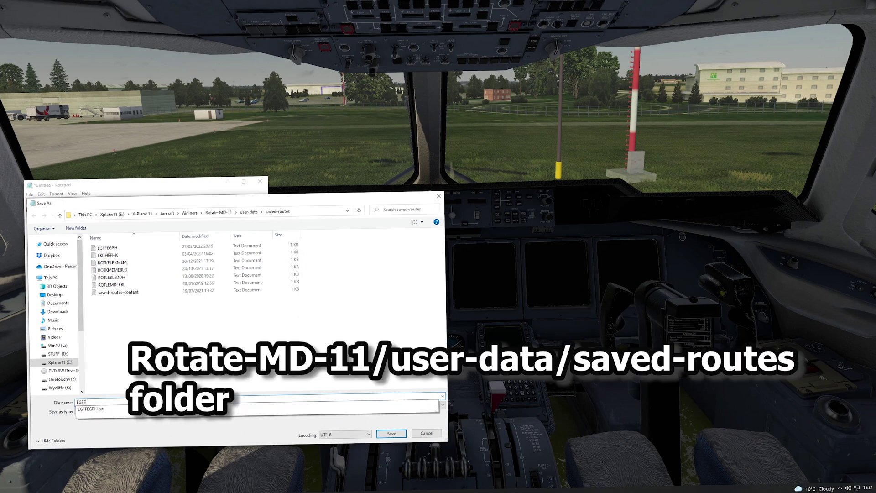
{"action": "type", "text": "LGAV"}
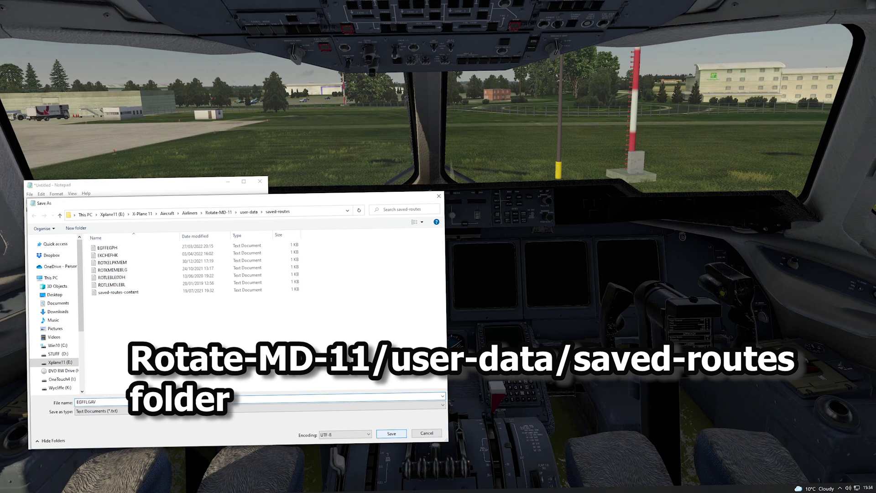
{"action": "key", "text": "Return"}
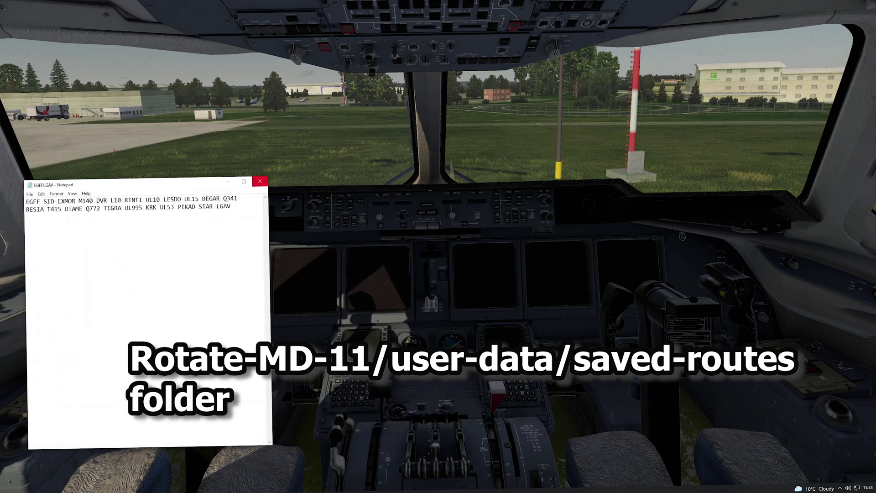
- Close the Notepad route file and go to X-Plane's Plugins menu
{"action": "left_click", "coordinate": [259, 181]}
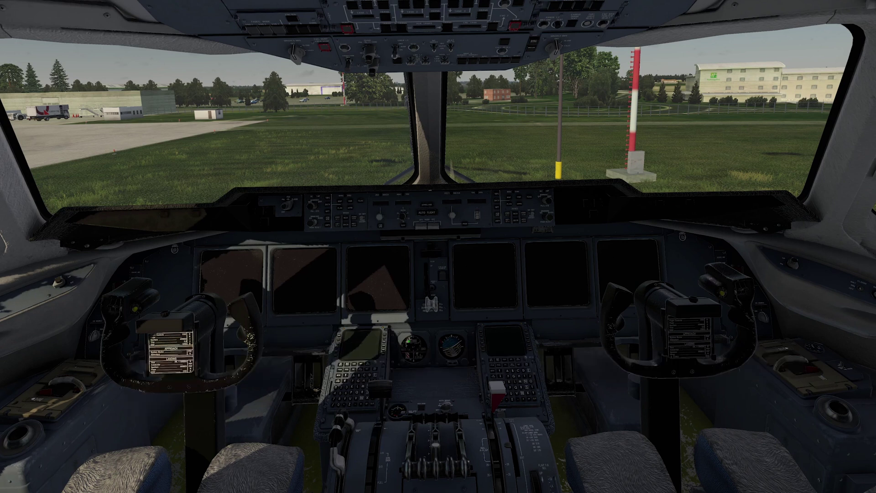
{"action": "mouse_move", "coordinate": [28, 4]}
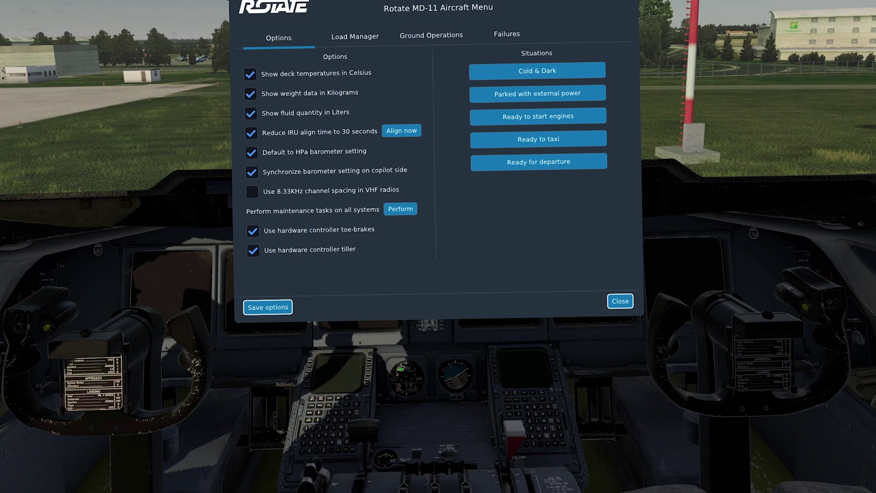
- Open the Load Manager and enter 36520 kg block fuel
{"action": "left_click", "coordinate": [431, 35]}
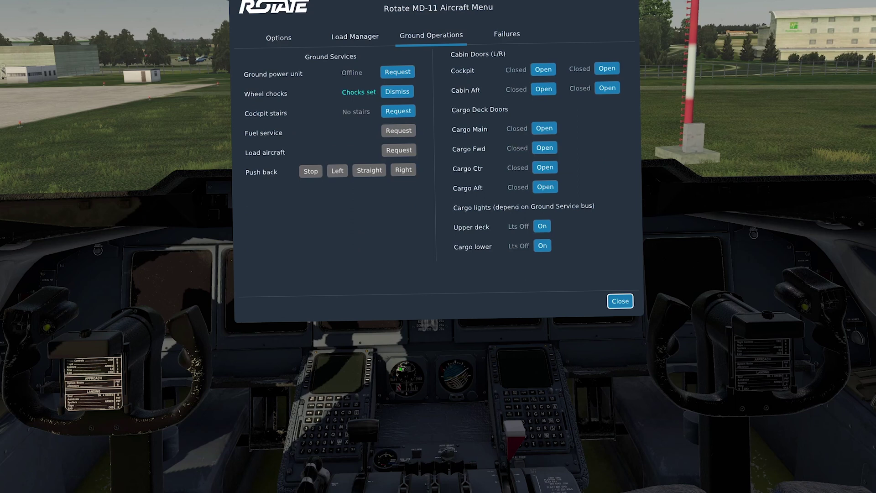
{"action": "left_click", "coordinate": [355, 37]}
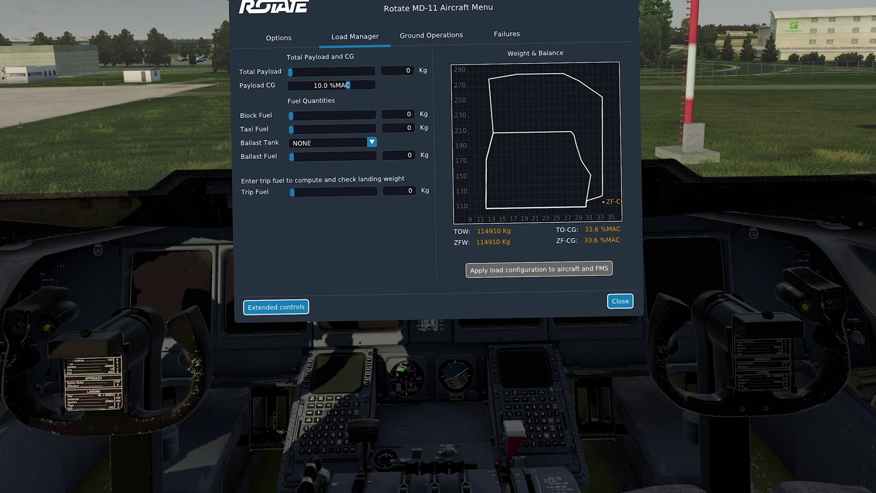
{"action": "left_click", "coordinate": [397, 114]}
{"action": "key", "text": "BackSpace"}
{"action": "type", "text": "36520"}
{"action": "key", "text": "Tab"}
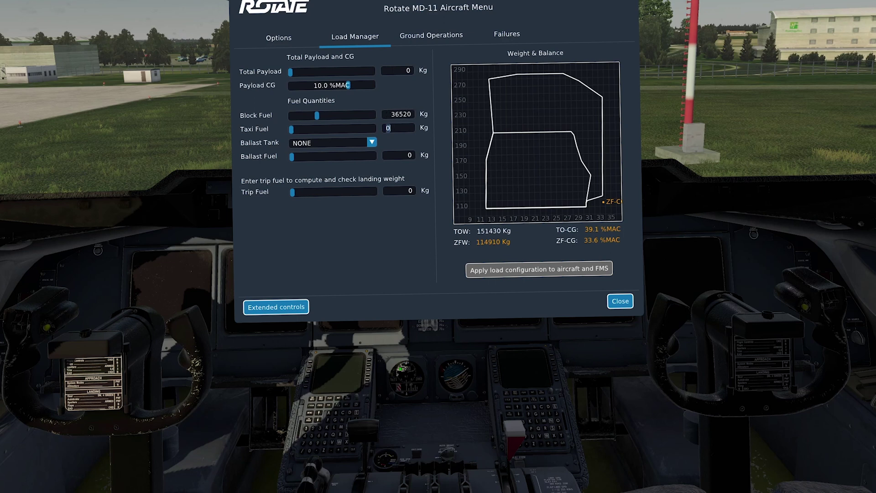
- Set taxi fuel to 907 kg and load 1000 kg ballast fuel into CTR TK
{"action": "key", "text": "BackSpace"}
{"action": "type", "text": "100"}
{"action": "left_click", "coordinate": [372, 142]}
{"action": "left_click", "coordinate": [332, 178]}
{"action": "left_click", "coordinate": [398, 156]}
{"action": "type", "text": "1000"}
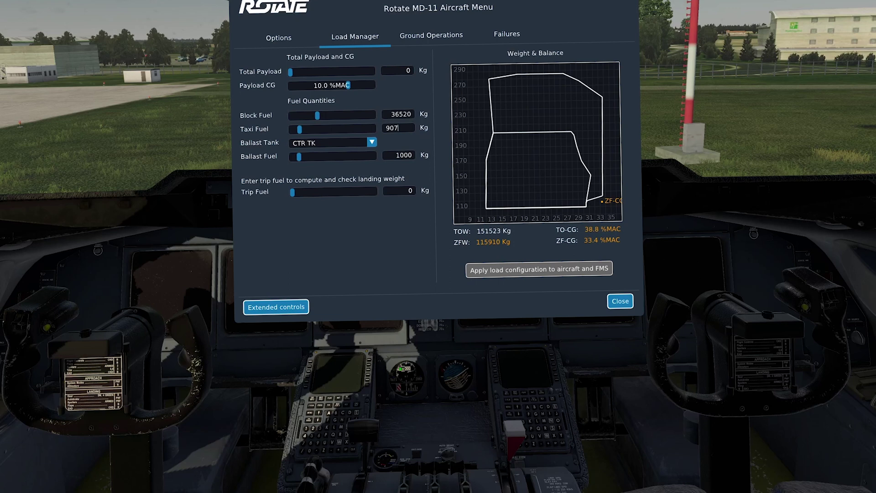
- Enter 24959 kg trip fuel and set the total payload to 30095 kg
{"action": "left_click", "coordinate": [389, 191]}
{"action": "type", "text": "2495"}
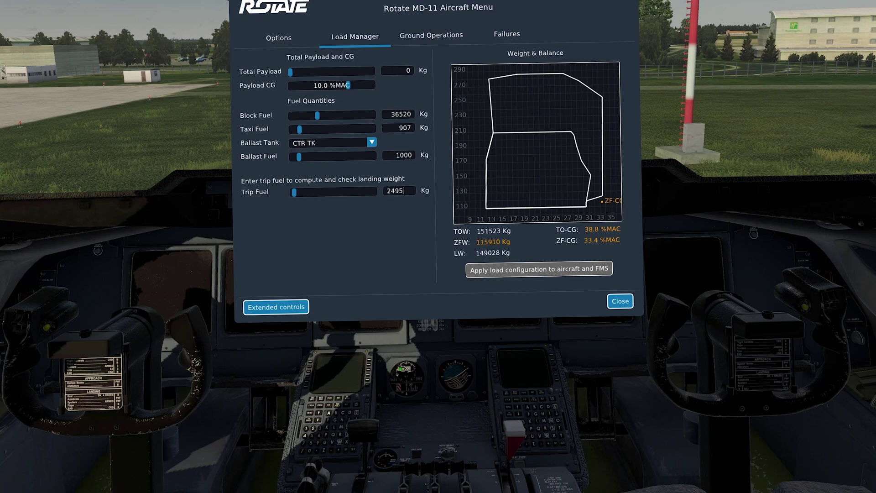
{"action": "type", "text": "9"}
{"action": "left_click_drag", "start_coordinate": [290, 72], "coordinate": [321, 71]}
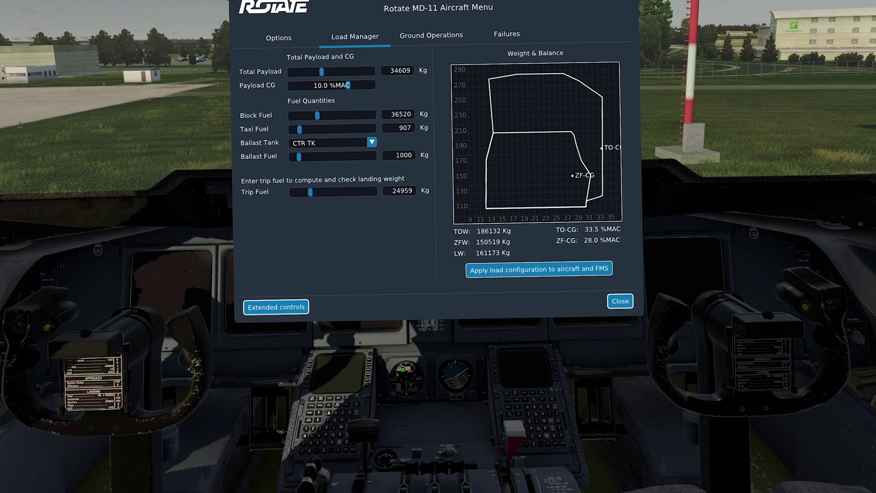
{"action": "left_click_drag", "start_coordinate": [321, 71], "coordinate": [318, 71]}
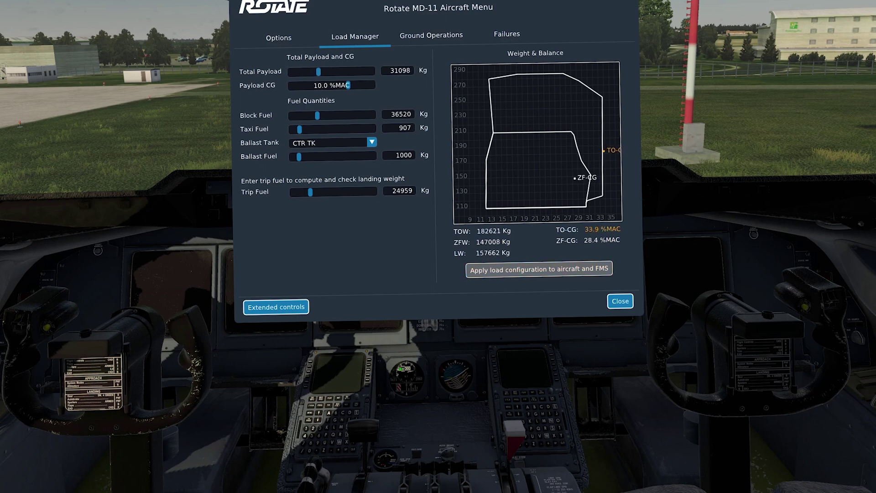
{"action": "left_click_drag", "start_coordinate": [319, 71], "coordinate": [317, 71]}
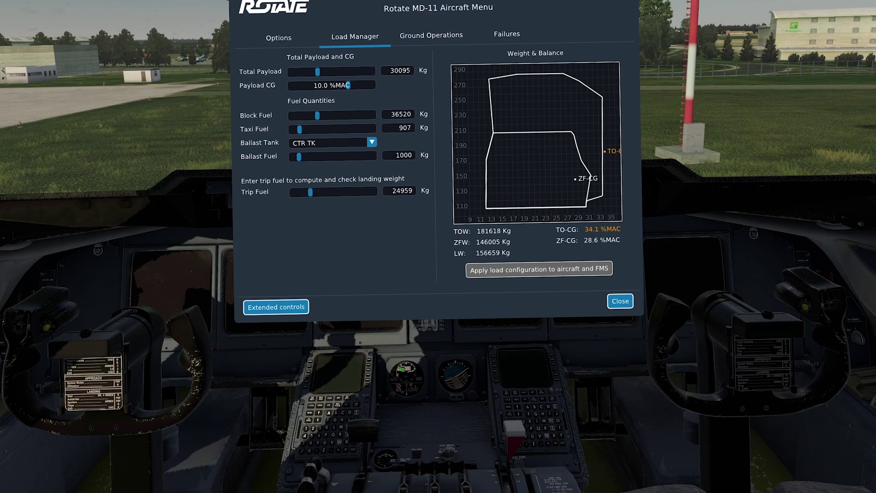
- Move the payload CG to -8.4 %MAC for a 31.0% takeoff CG
{"action": "left_click_drag", "start_coordinate": [348, 85], "coordinate": [318, 85]}
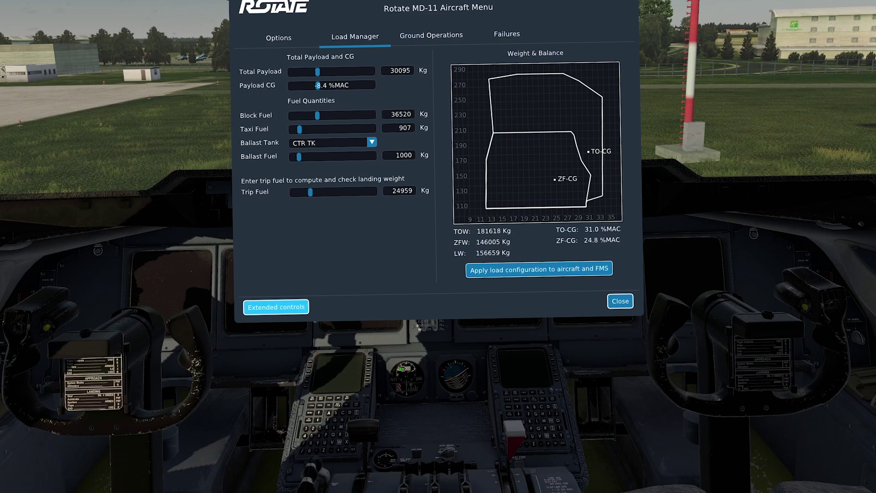
- Switch the Load Manager to extended per-zone upper and lower deck controls
{"action": "left_click", "coordinate": [276, 307]}
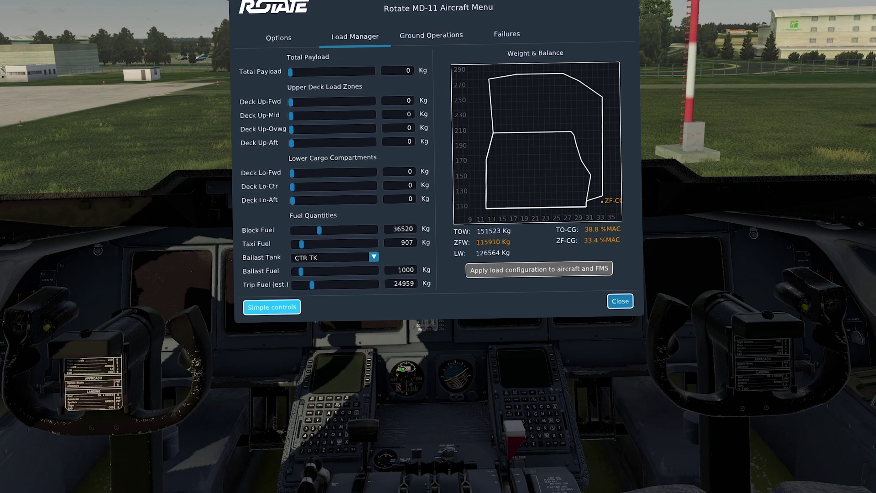
- In simple controls, adjust payload CG and load 29092 kg payload for a 31.0 %MAC takeoff CG
{"action": "left_click", "coordinate": [272, 306]}
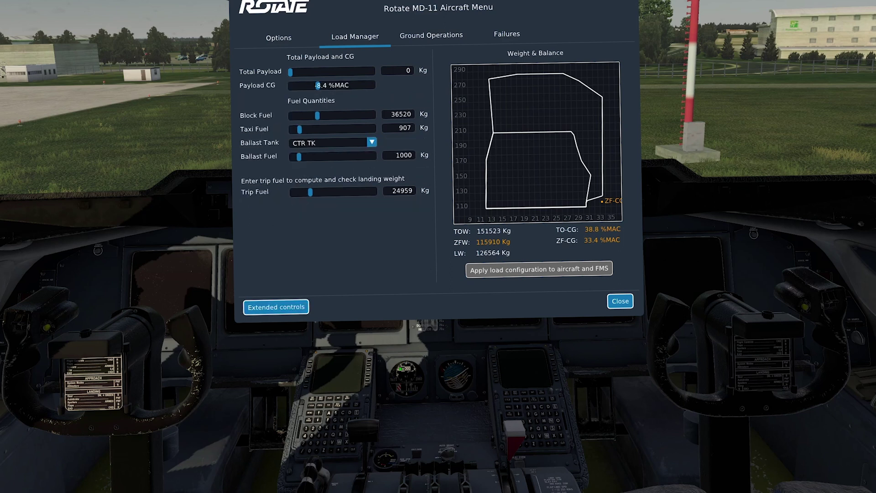
{"action": "mouse_move", "coordinate": [317, 85]}
{"action": "left_mouse_down"}
{"action": "mouse_move", "coordinate": [306, 85]}
{"action": "mouse_move", "coordinate": [326, 85]}
{"action": "left_mouse_up"}
{"action": "left_click_drag", "start_coordinate": [326, 85], "coordinate": [322, 85]}
{"action": "left_click_drag", "start_coordinate": [290, 71], "coordinate": [315, 85]}
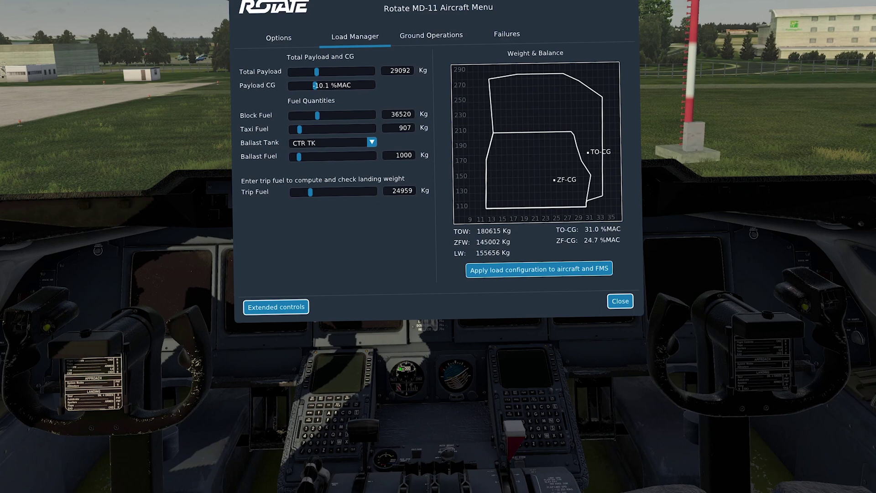